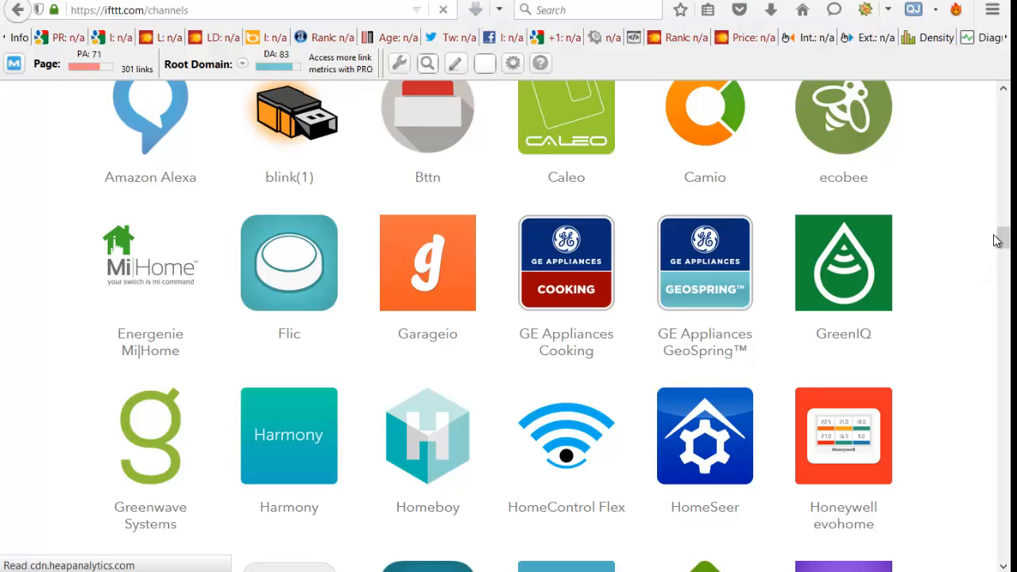
# - Look through the full channel list, covering the smart-home devices, the Mobile section and the news channels
pyautogui.moveTo(1003, 239); pyautogui.dragTo(1003, 250)
pyautogui.scroll(-1, 1003, 251)
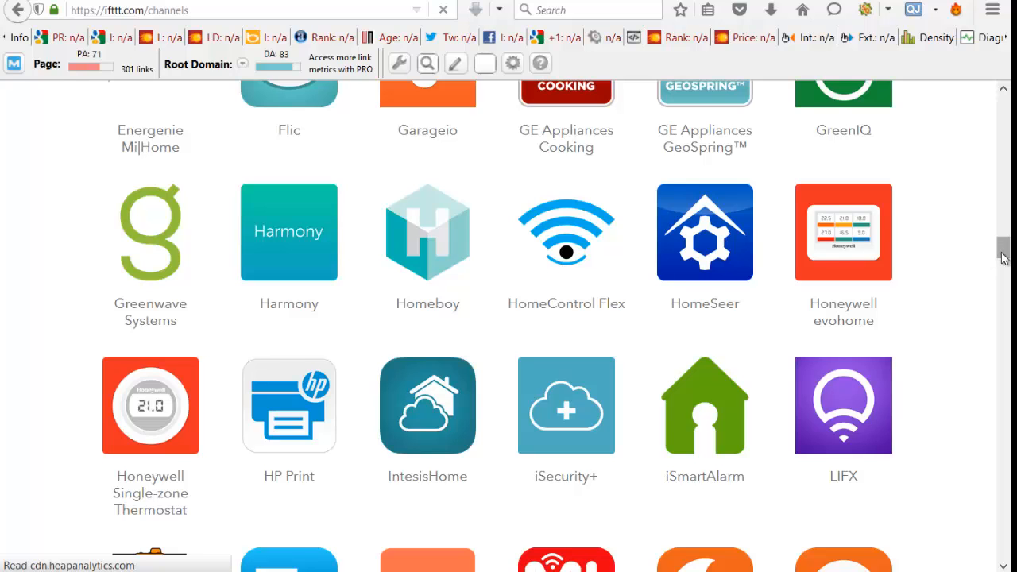
pyautogui.moveTo(1003, 248); pyautogui.dragTo(1002, 255)
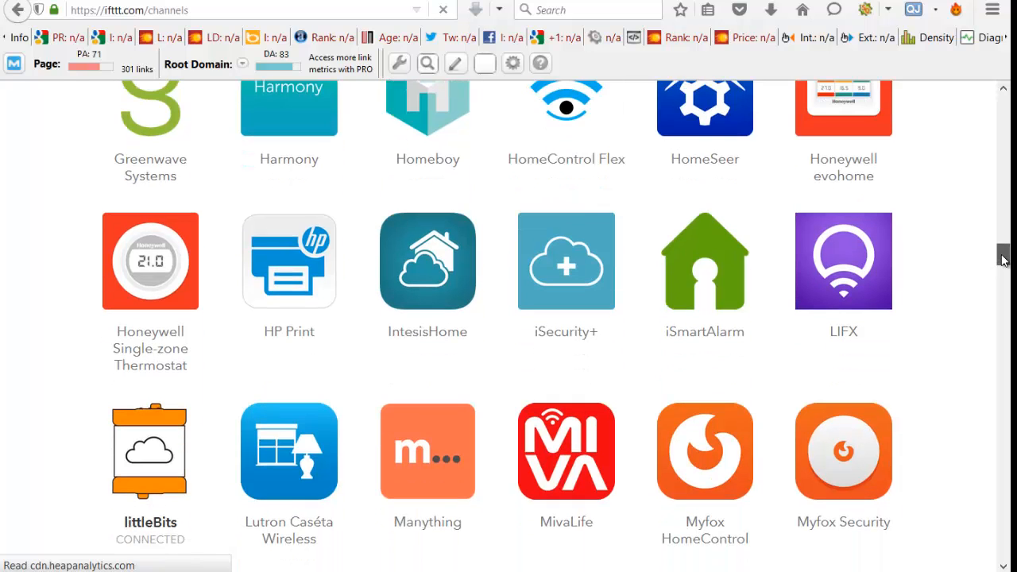
pyautogui.moveTo(1003, 260); pyautogui.dragTo(999, 294)
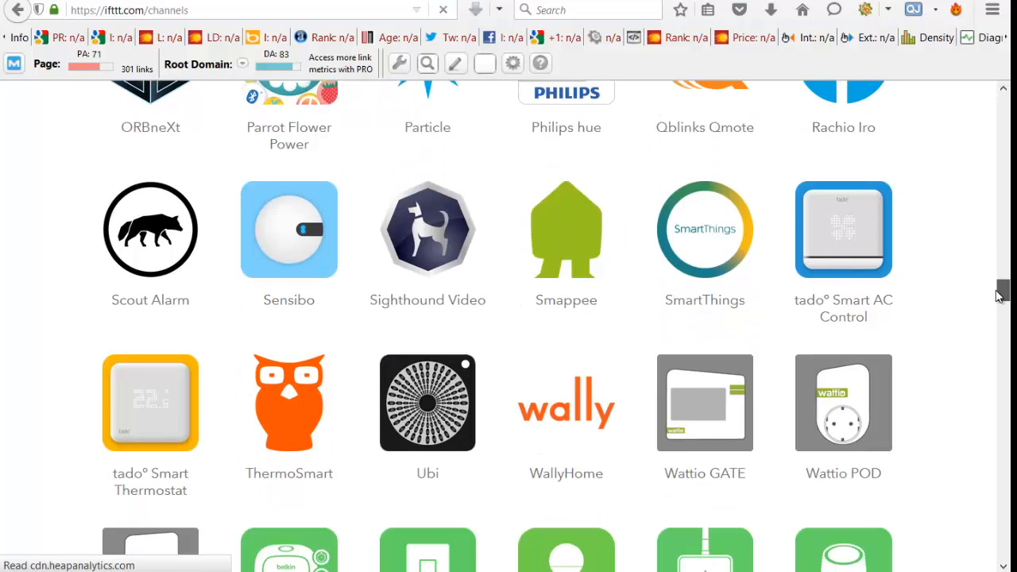
pyautogui.moveTo(1000, 296); pyautogui.dragTo(999, 378)
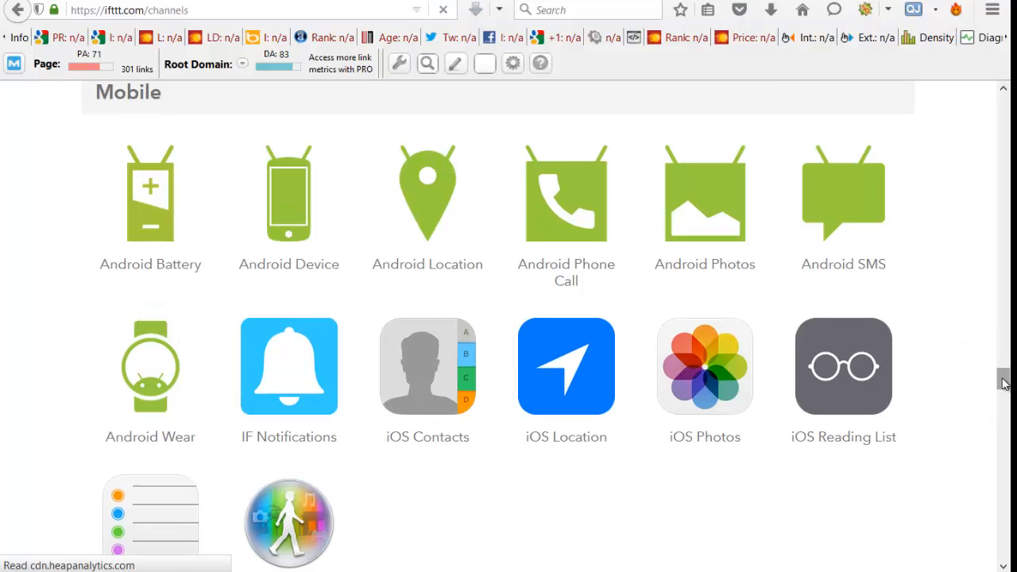
pyautogui.moveTo(1003, 384); pyautogui.dragTo(1001, 428)
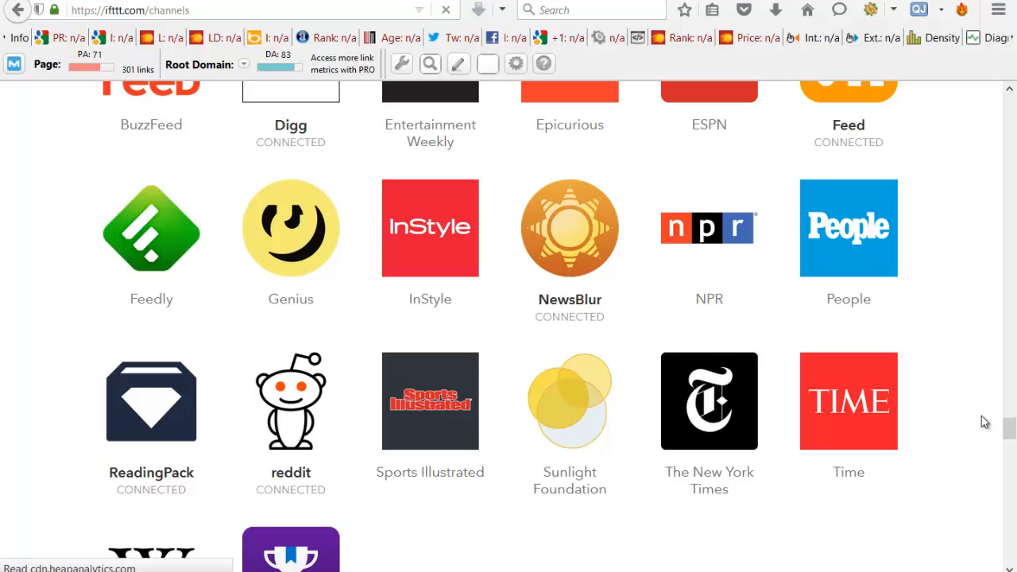
# - Filter the Channels page to show only the connected channels
pyautogui.moveTo(1009, 431); pyautogui.dragTo(1001, 106)
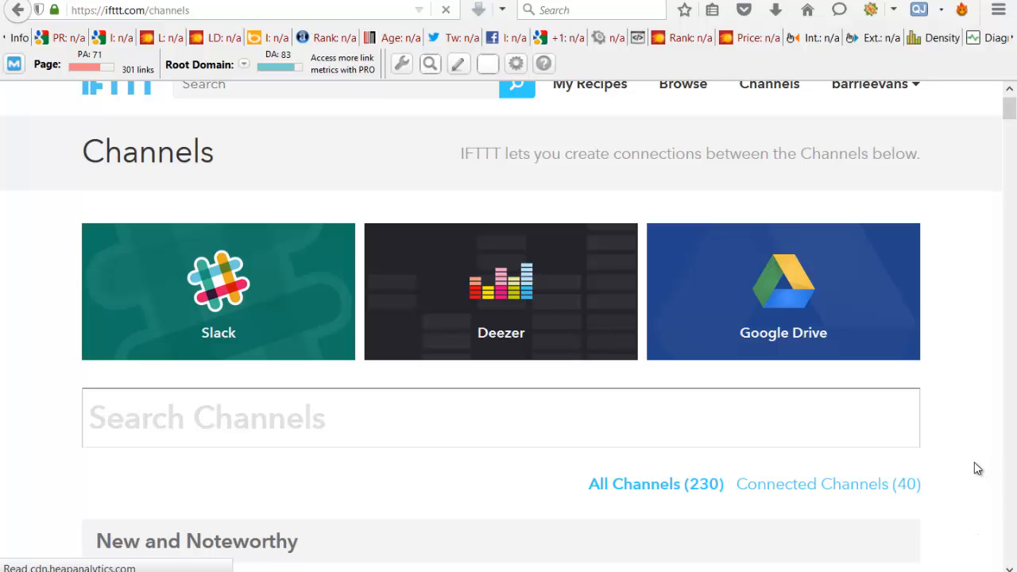
pyautogui.scroll(1, 978, 468)
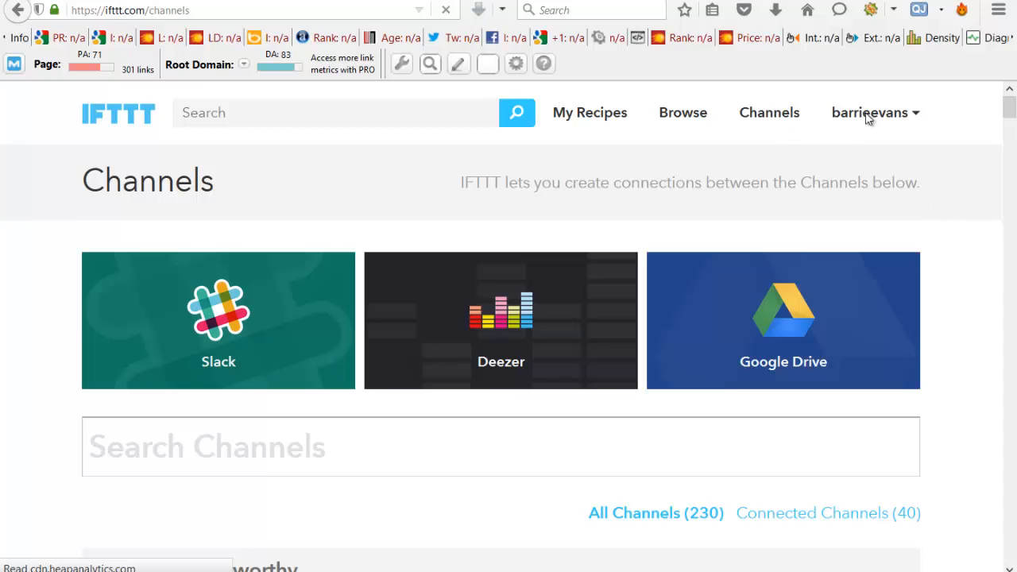
pyautogui.click(798, 518)
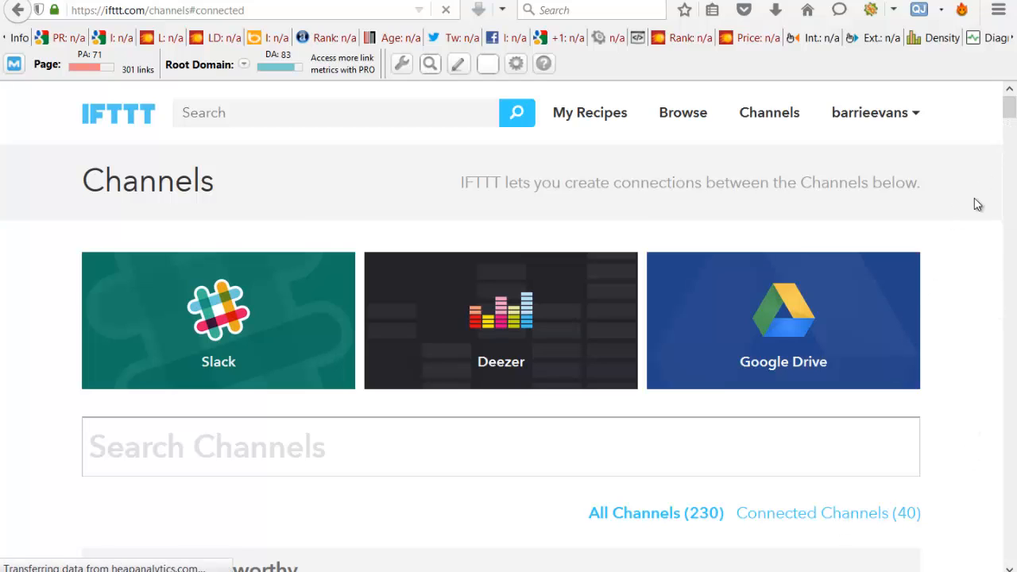
pyautogui.moveTo(1009, 117); pyautogui.dragTo(1006, 157)
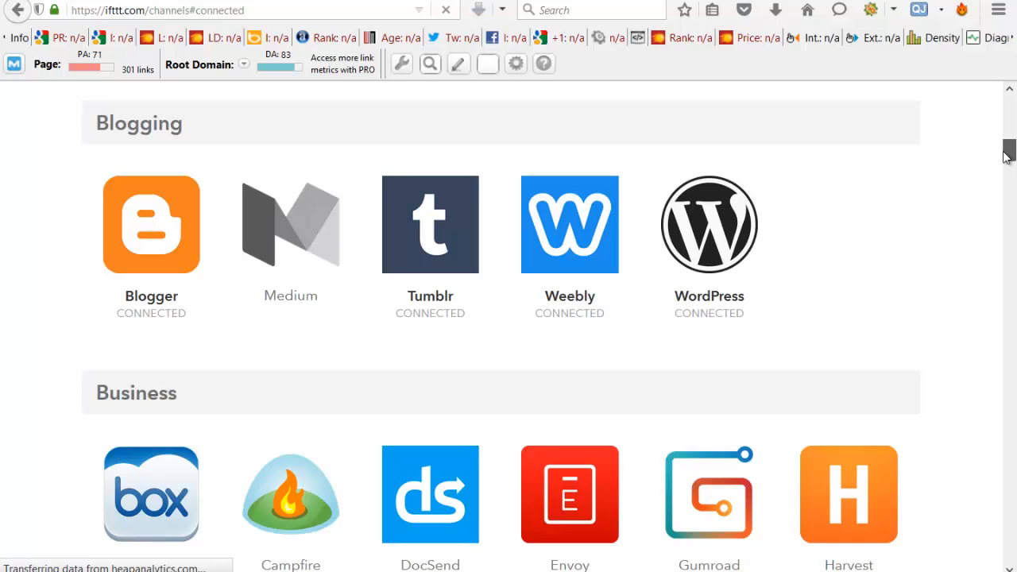
pyautogui.moveTo(1007, 155); pyautogui.dragTo(1008, 112)
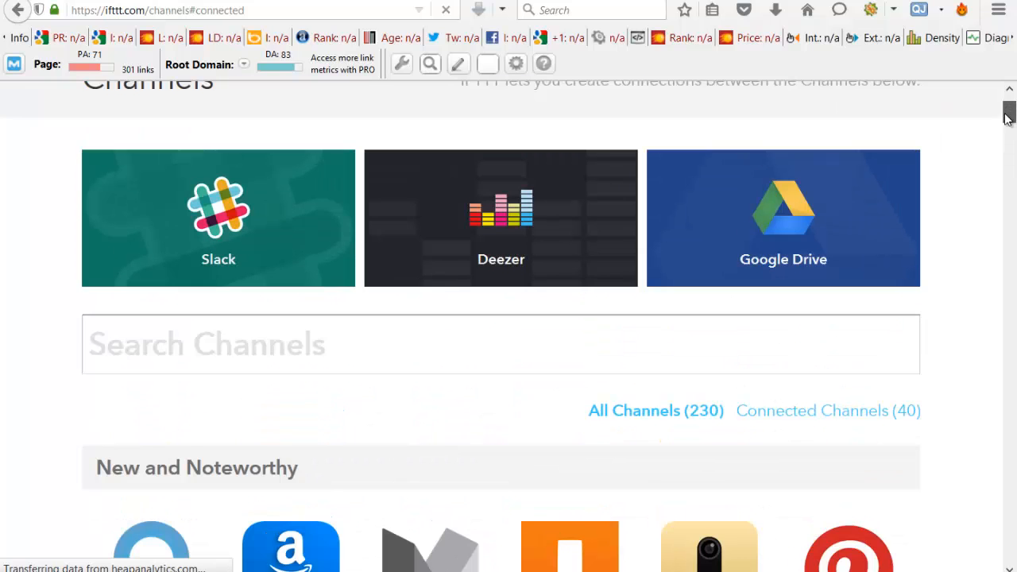
pyautogui.click(806, 420)
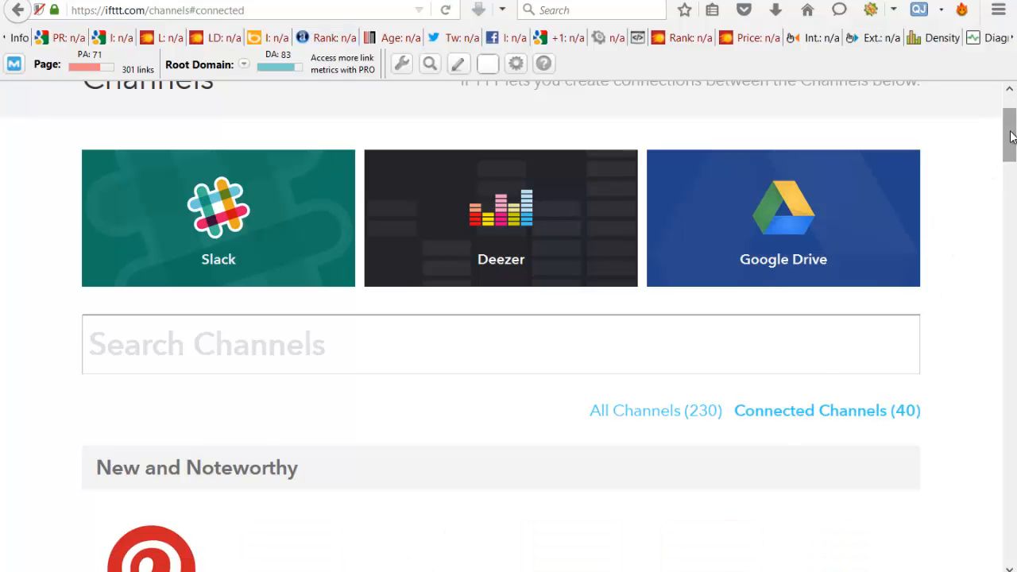
# - Examine the connected channels by category, including Blogging, Photo and Video, Productivity and Social Networking
pyautogui.moveTo(1009, 143); pyautogui.dragTo(994, 429)
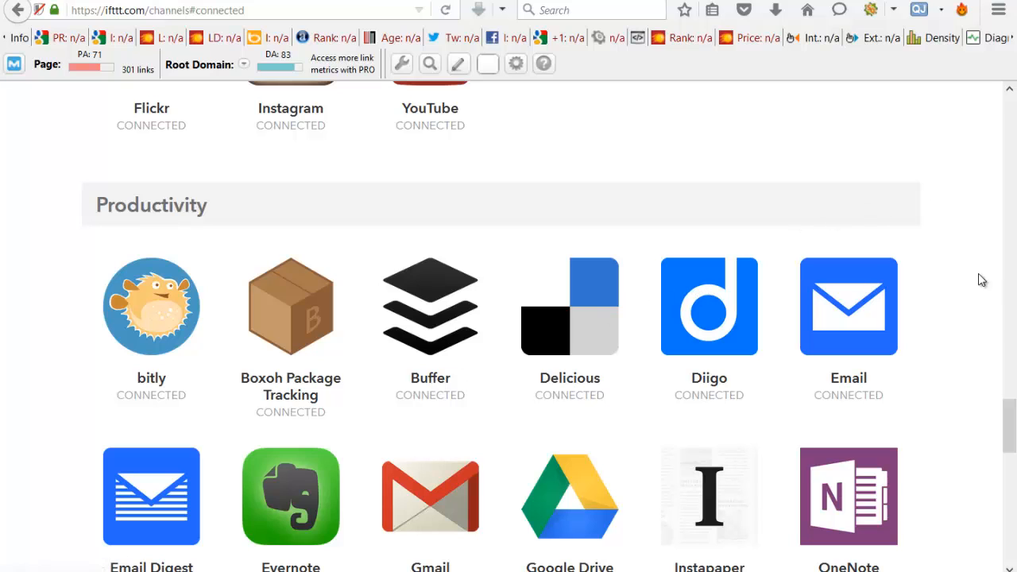
pyautogui.moveTo(1013, 422); pyautogui.dragTo(1010, 431)
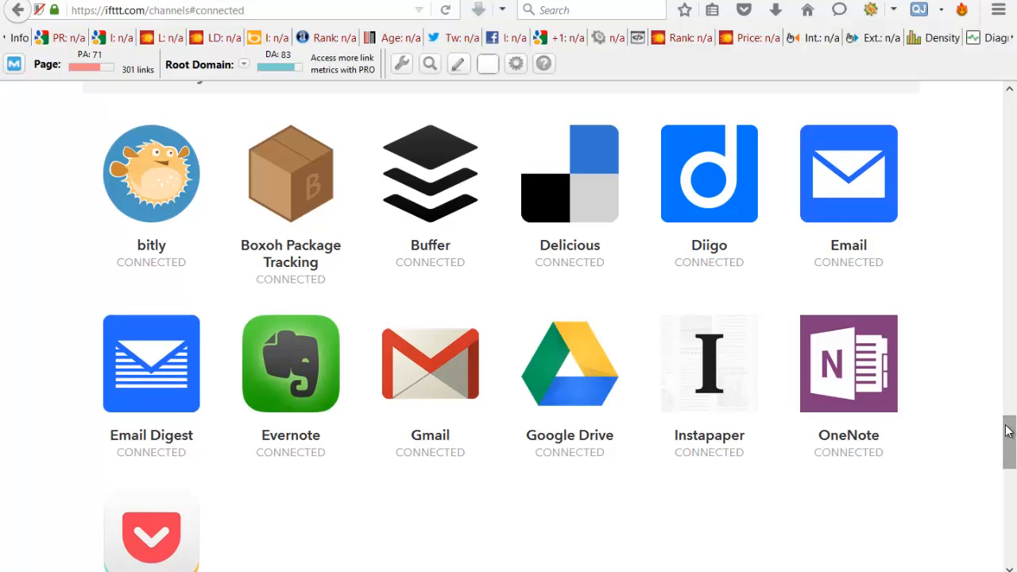
pyautogui.moveTo(1010, 440); pyautogui.dragTo(1009, 446)
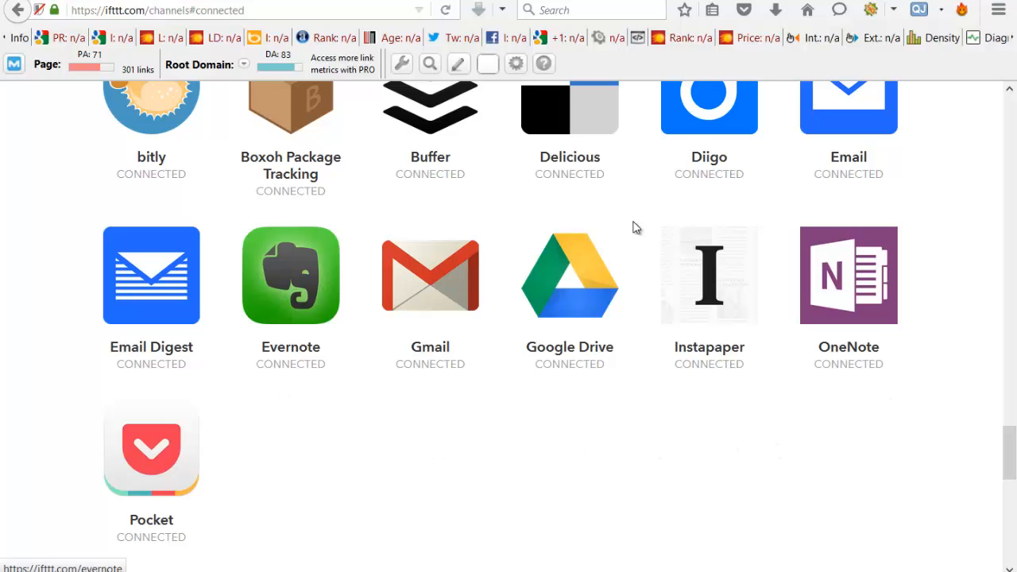
pyautogui.moveTo(1010, 465); pyautogui.dragTo(1008, 200)
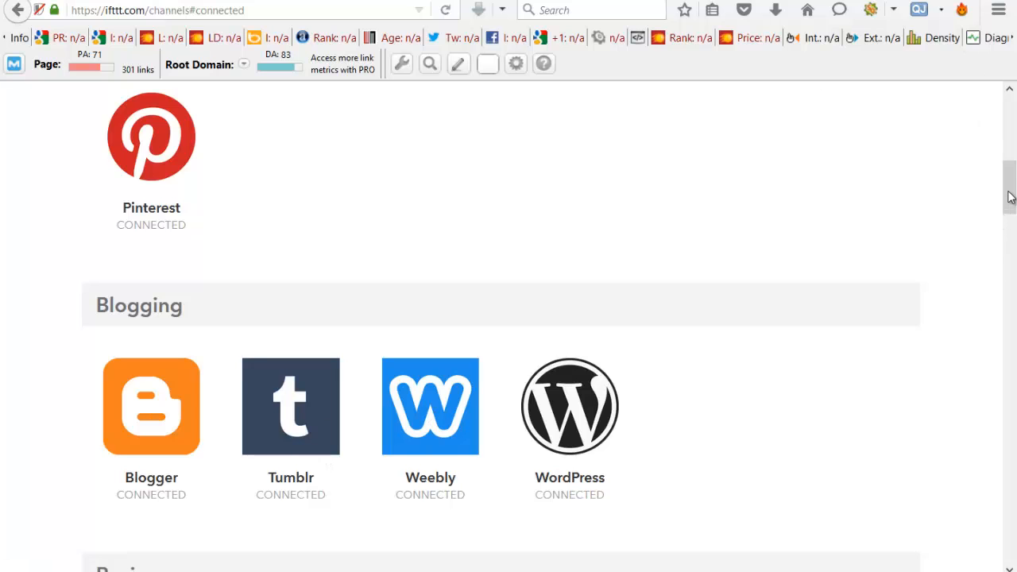
pyautogui.moveTo(1010, 198); pyautogui.dragTo(987, 386)
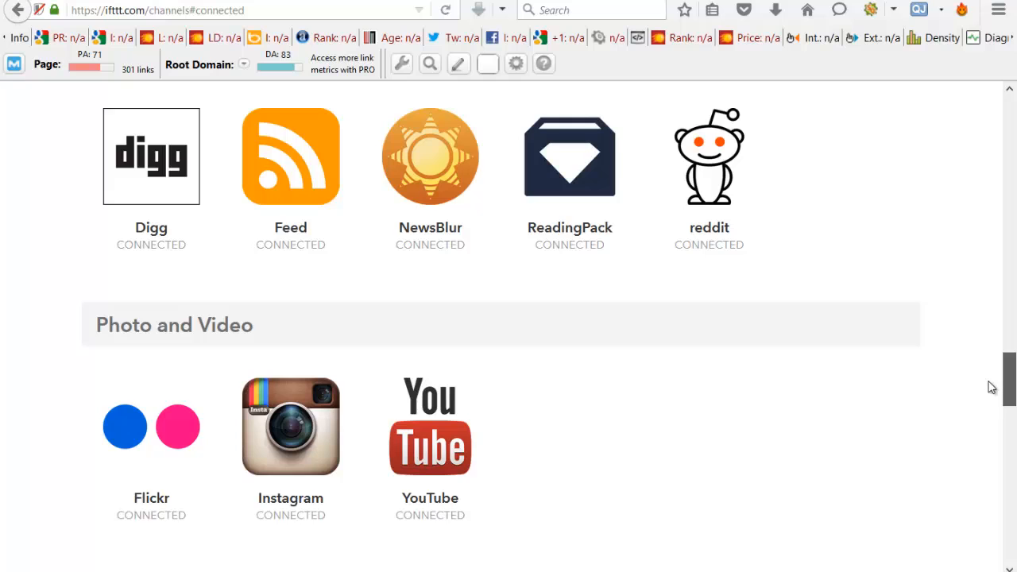
pyautogui.moveTo(992, 387); pyautogui.dragTo(974, 507)
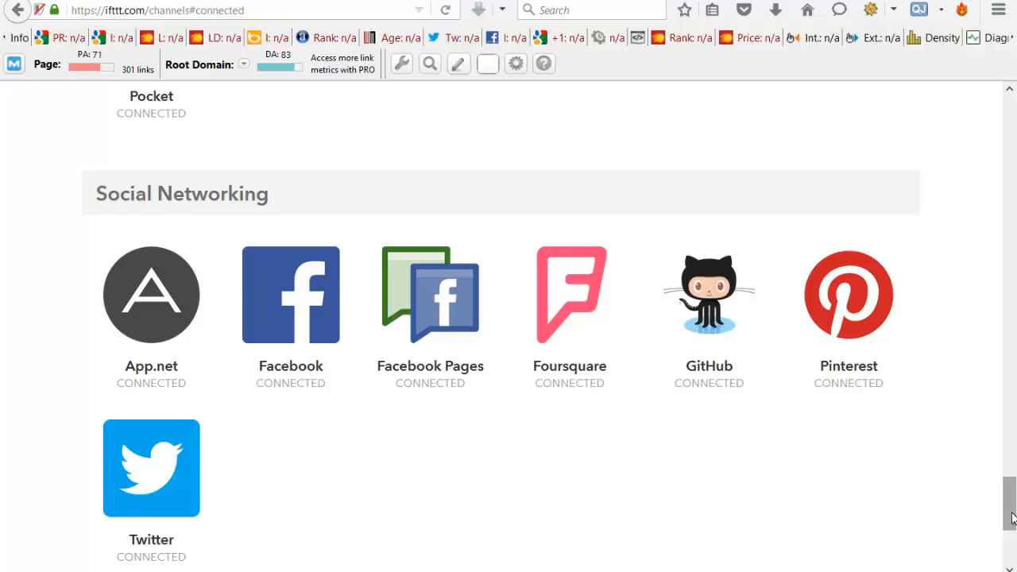
# - Open the personal IF recipes and examine the RSS-to-Diigo and YouTube-triggered recipes
pyautogui.moveTo(1010, 509); pyautogui.dragTo(1012, 127)
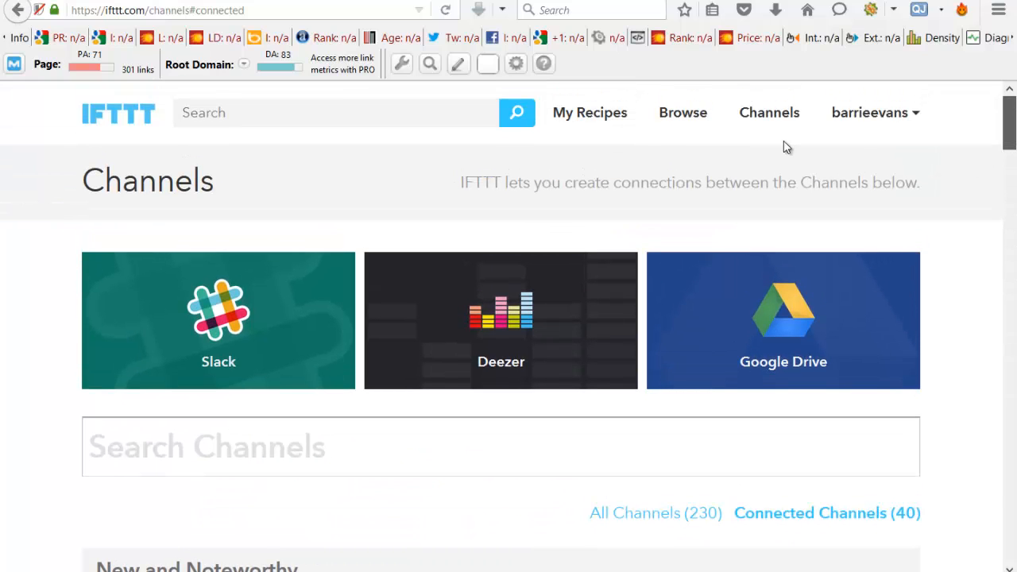
pyautogui.click(575, 121)
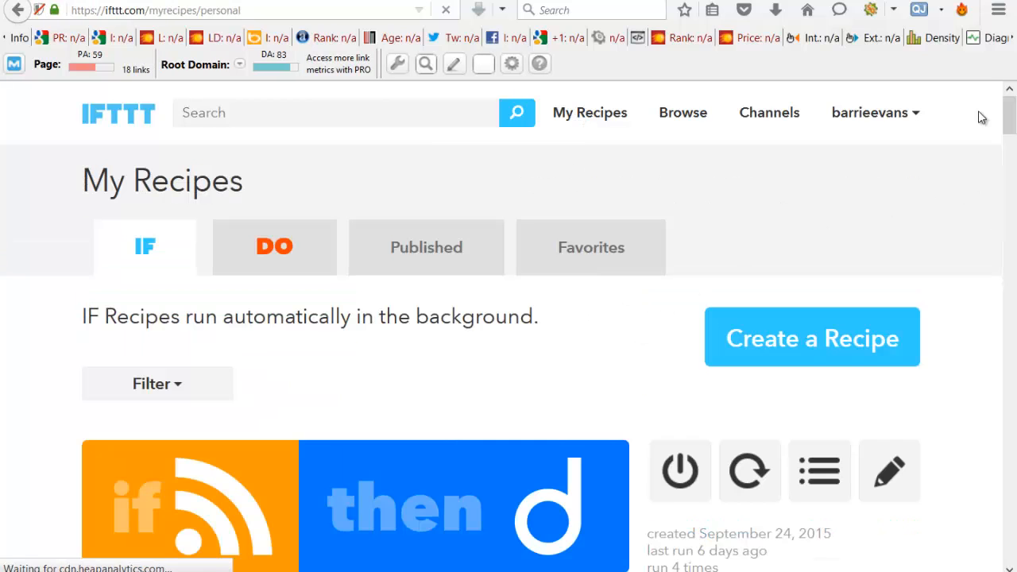
pyautogui.moveTo(1011, 117); pyautogui.dragTo(1010, 142)
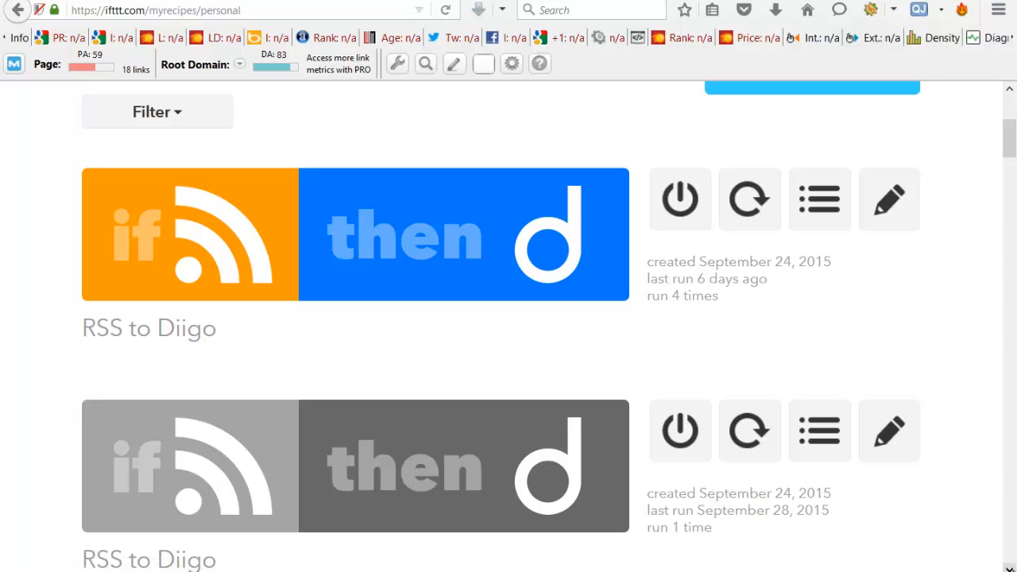
pyautogui.scroll(-5, 509, 325)
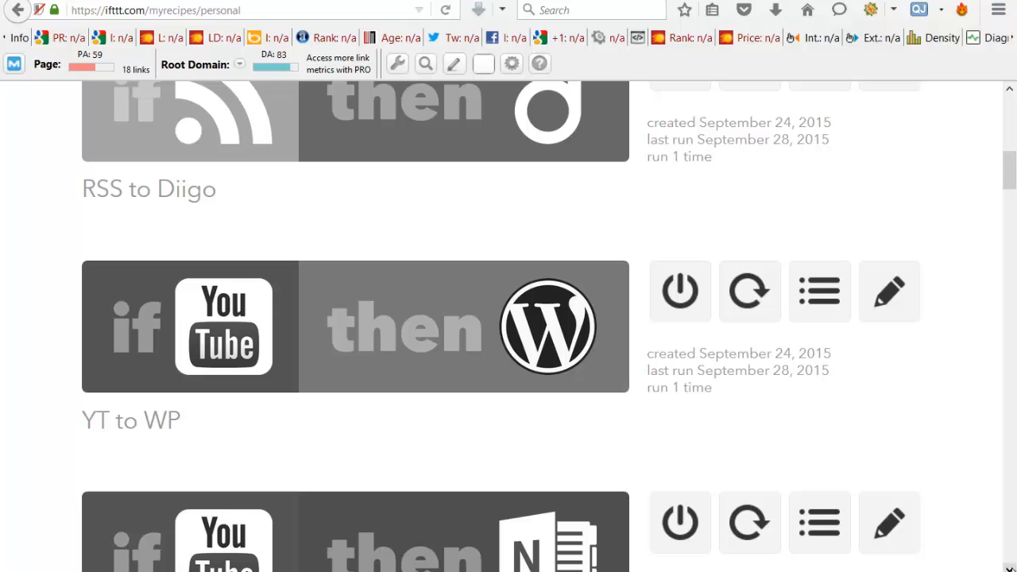
pyautogui.scroll(-5, 1009, 568)
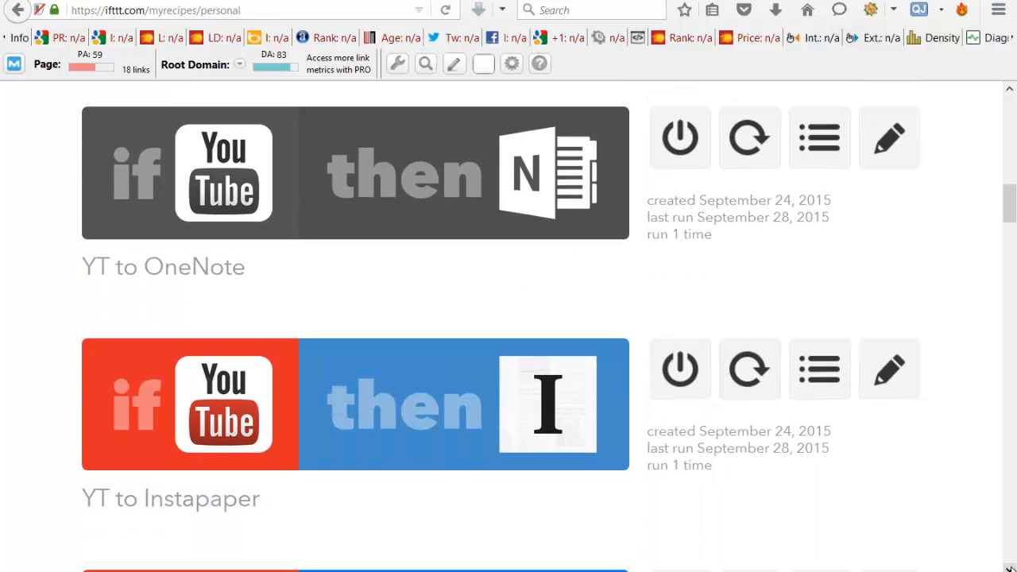
pyautogui.scroll(-8, 1009, 568)
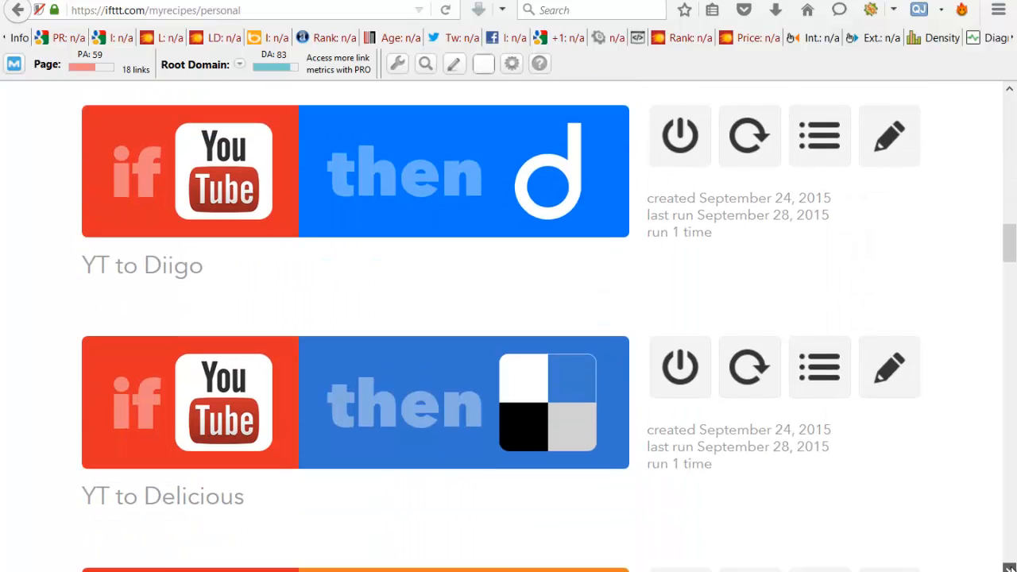
pyautogui.scroll(-5, 1009, 568)
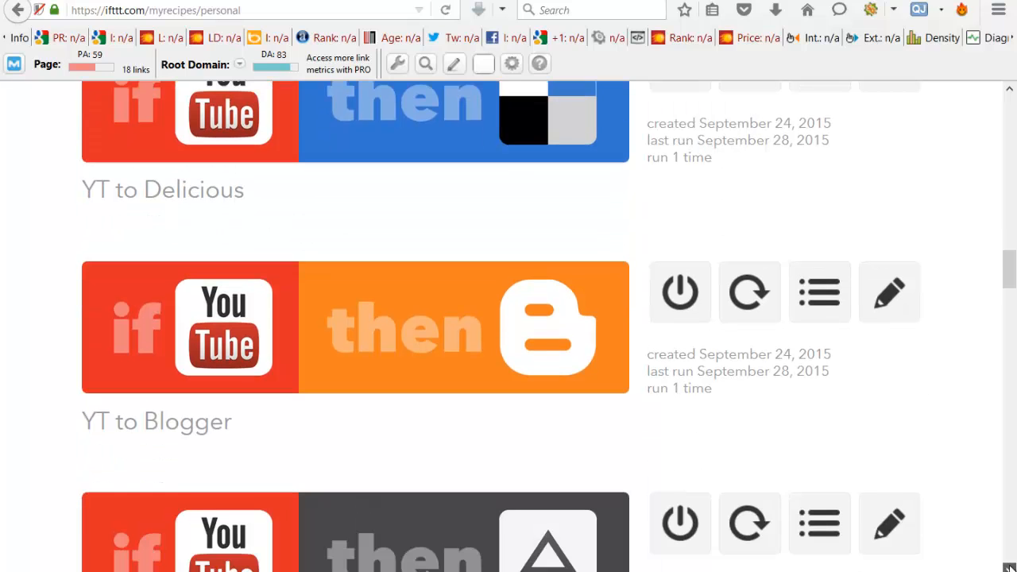
pyautogui.scroll(-2, 1010, 568)
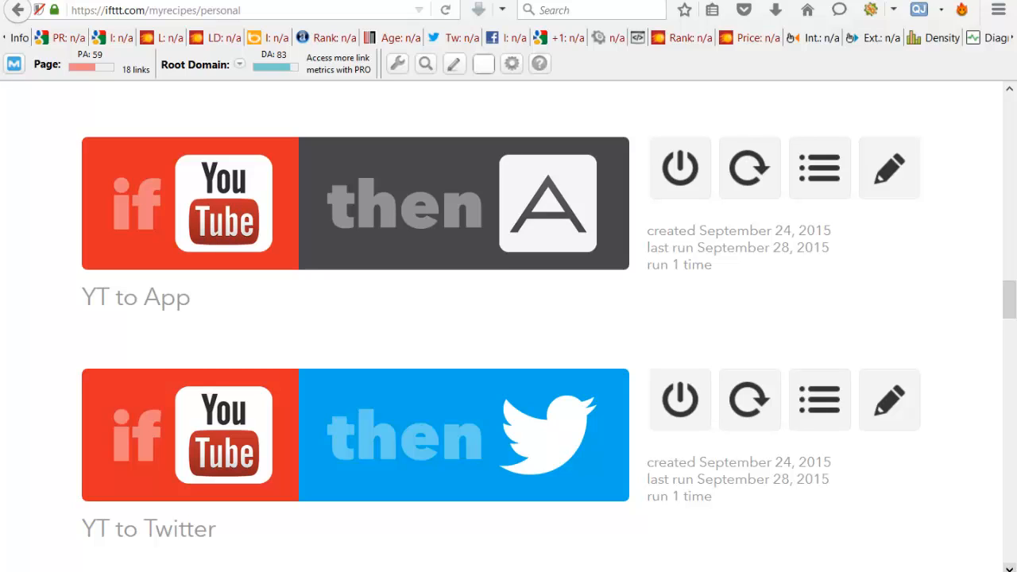
pyautogui.scroll(-4, 1009, 569)
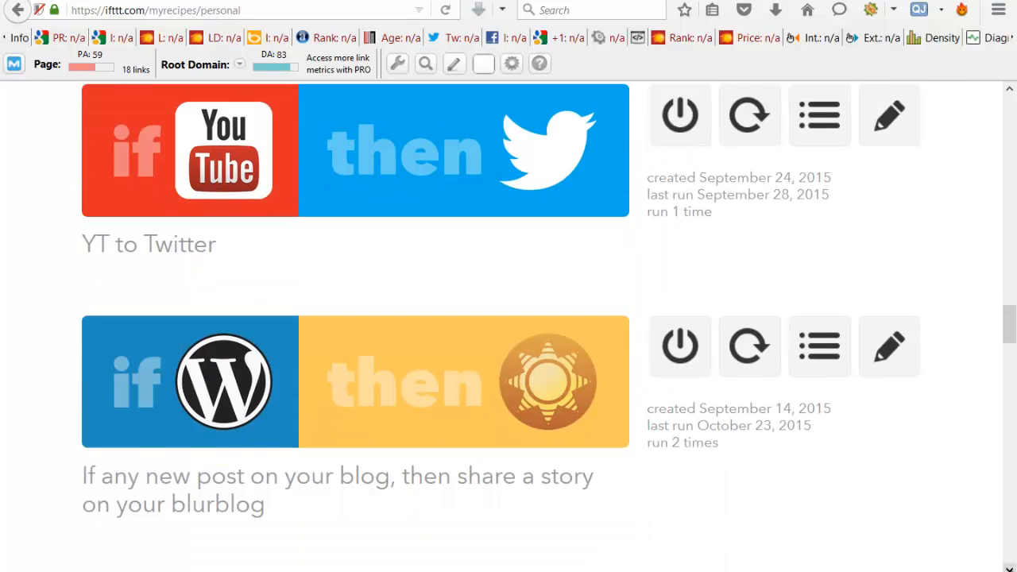
# - Examine the remaining recipes on the first page, covering the Twitter, YouTube-to-Tumblr, Tumblr and WordPress triggers
pyautogui.scroll(-4, 508, 326)
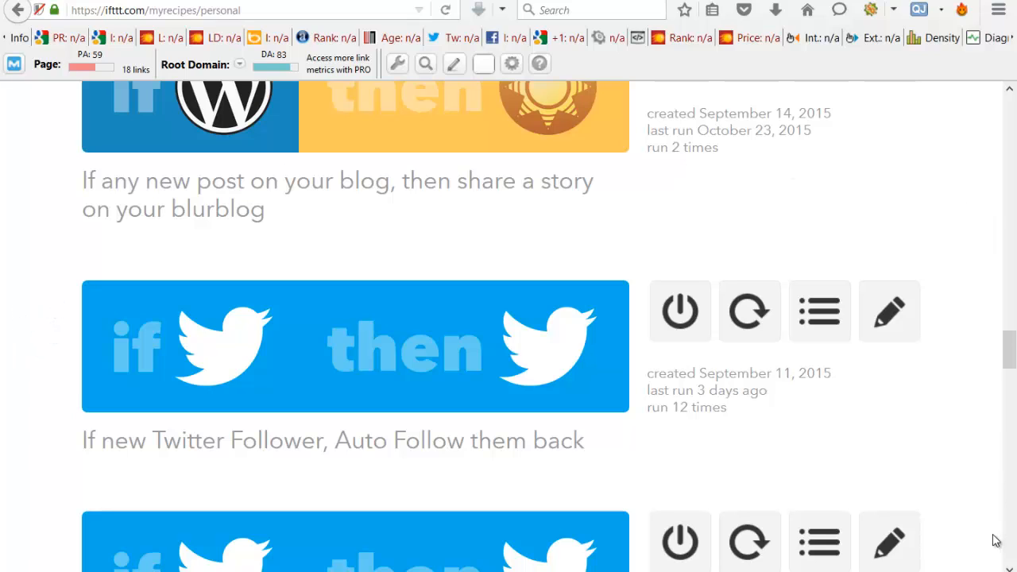
pyautogui.scroll(-5, 1008, 568)
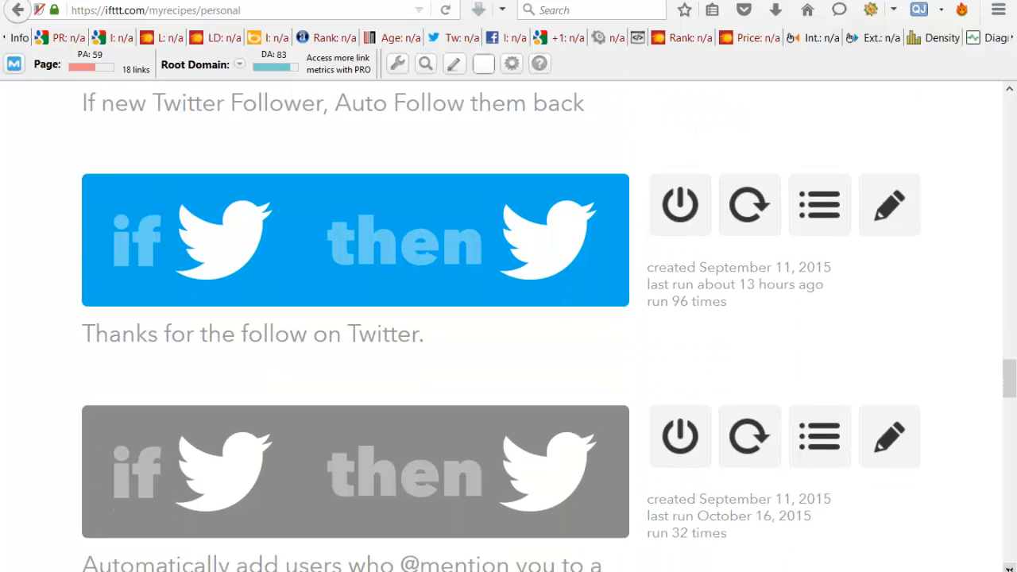
pyautogui.scroll(-4, 1008, 568)
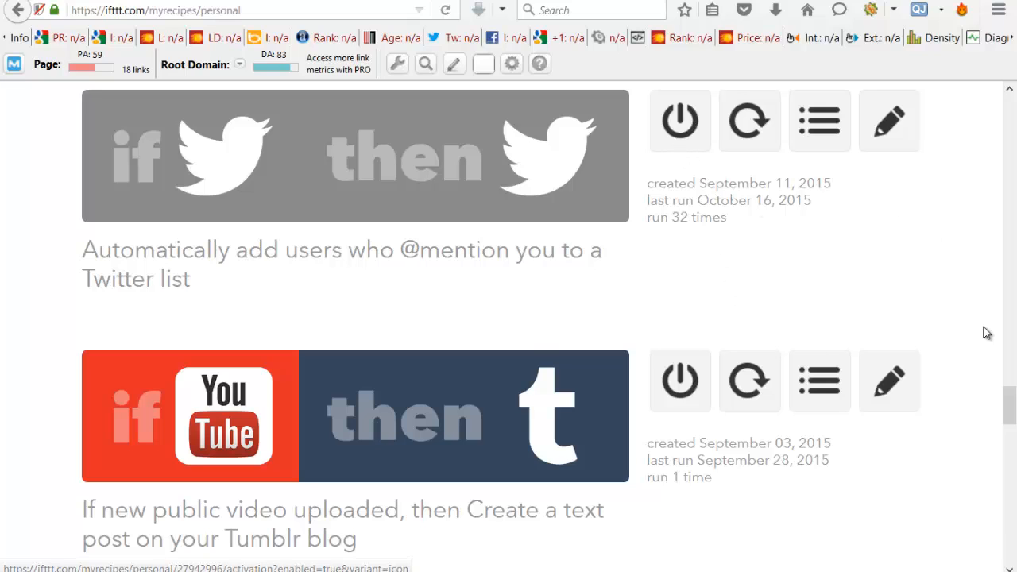
pyautogui.scroll(-3, 1009, 569)
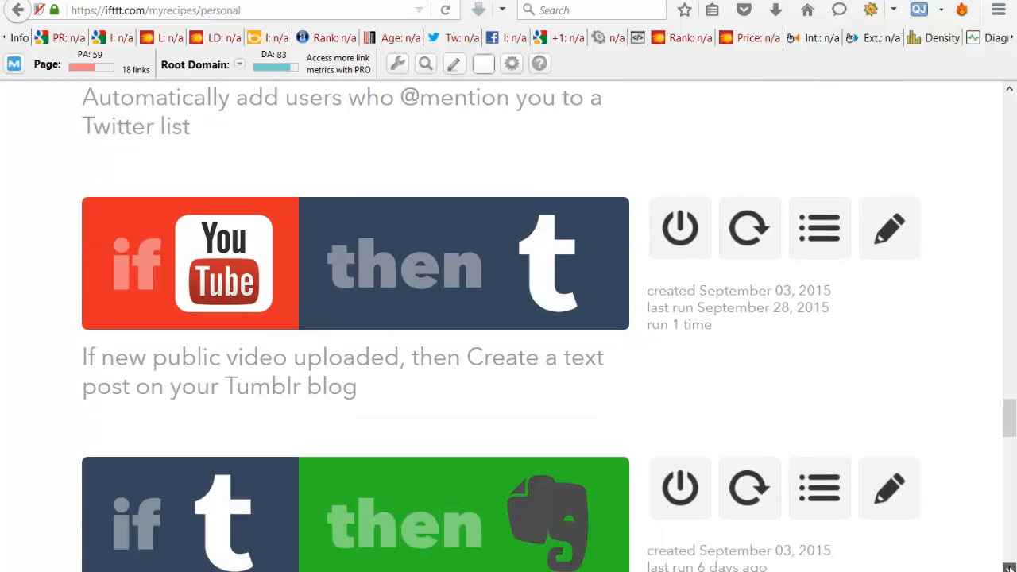
pyautogui.scroll(-5, 1009, 569)
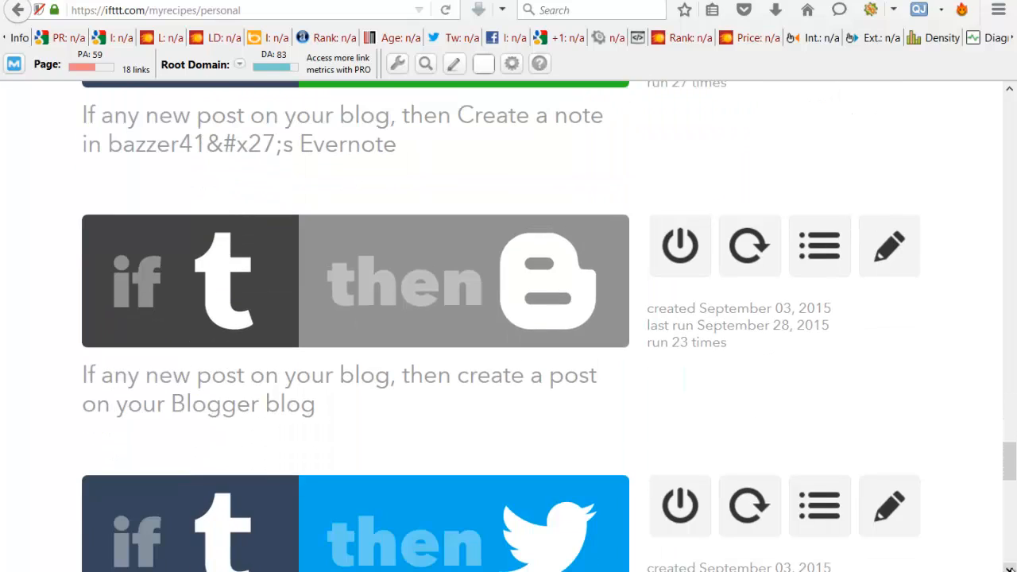
pyautogui.scroll(-4, 1009, 569)
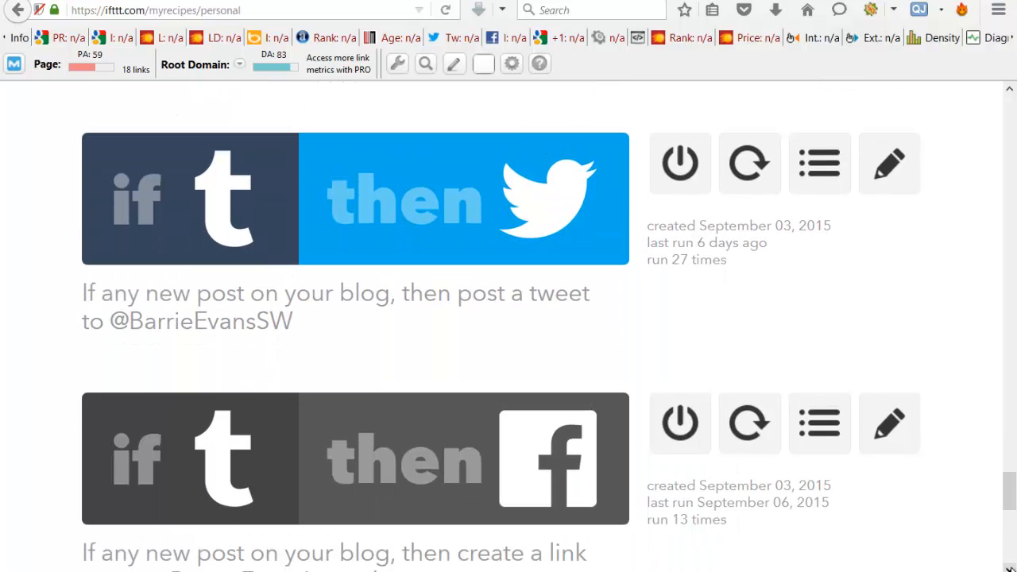
pyautogui.scroll(-3, 1010, 569)
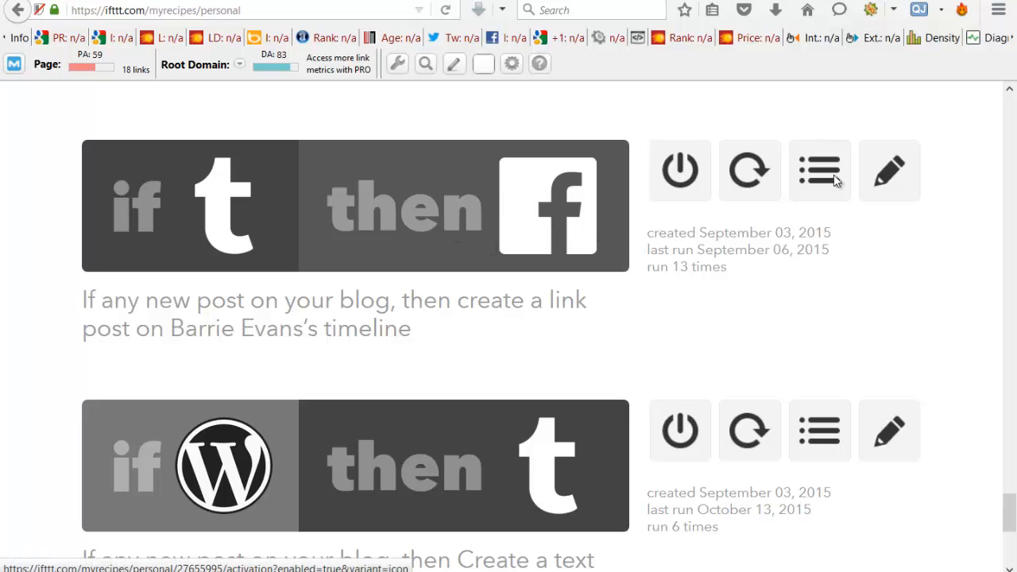
pyautogui.moveTo(1006, 520)
pyautogui.mouseDown()
pyautogui.moveTo(1010, 538)
pyautogui.moveTo(1011, 518)
pyautogui.mouseUp()
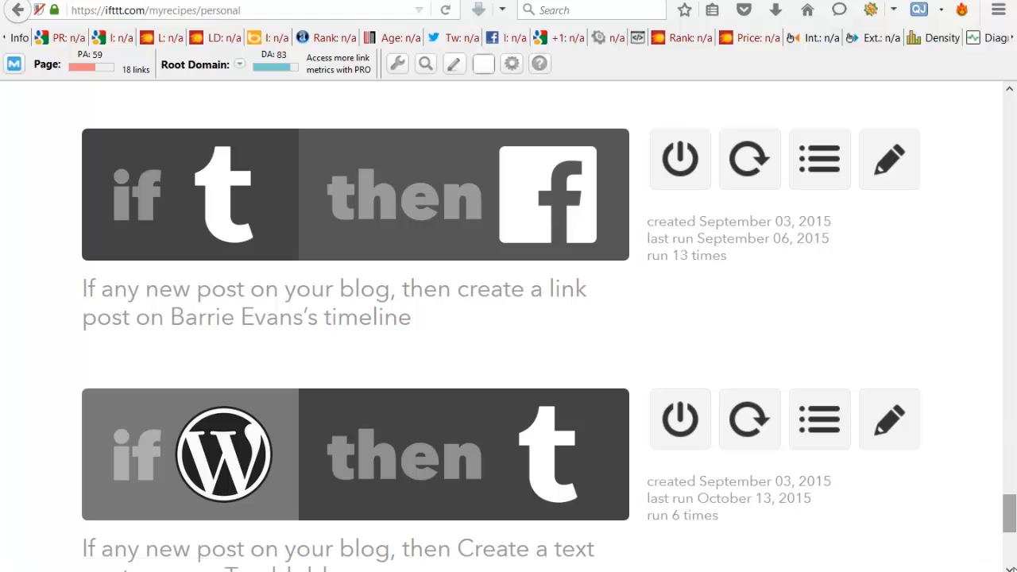
pyautogui.scroll(-3, 1009, 512)
pyautogui.scroll(-1, 1009, 513)
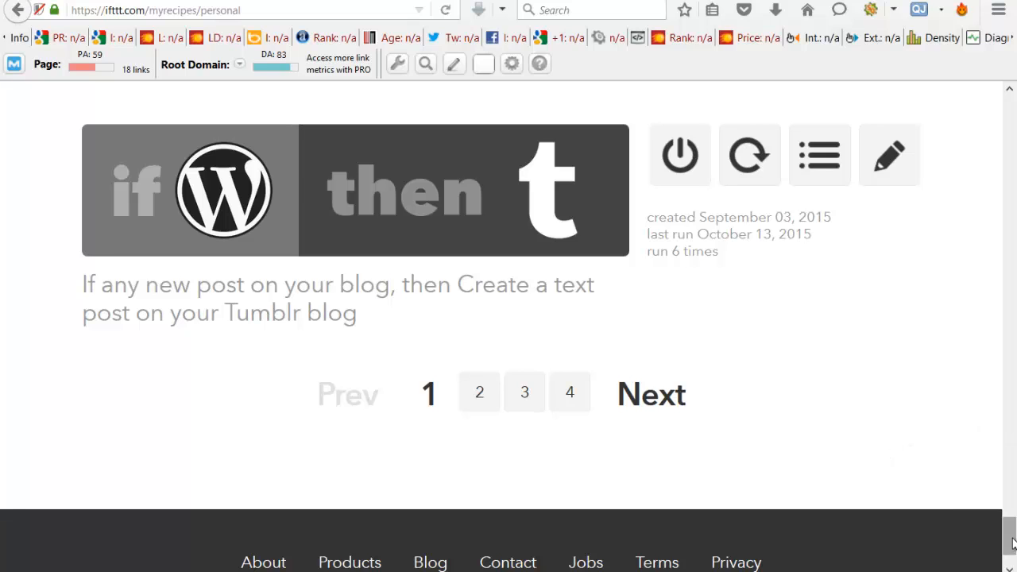
# - Open the second page of IF recipes and examine the RSS-triggered recipes for Weebly, WordPress, Blogger and Tumblr
pyautogui.click(1012, 508)
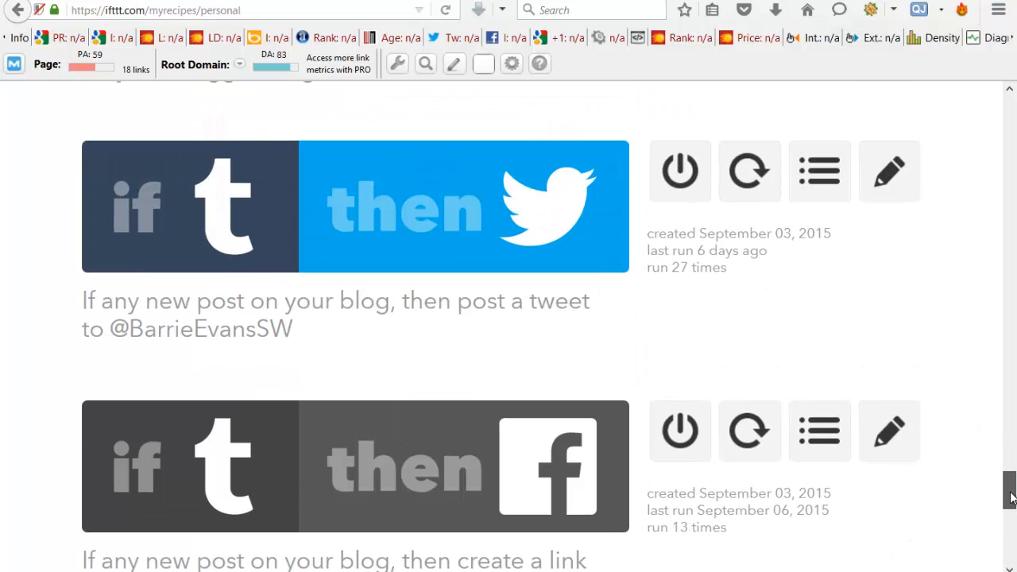
pyautogui.moveTo(1012, 497); pyautogui.dragTo(1012, 540)
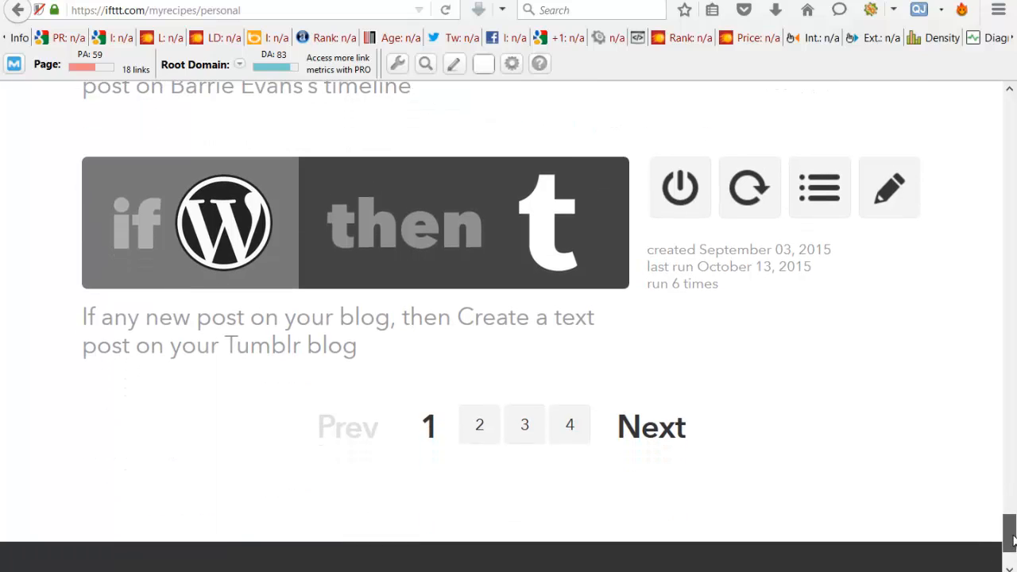
pyautogui.click(477, 423)
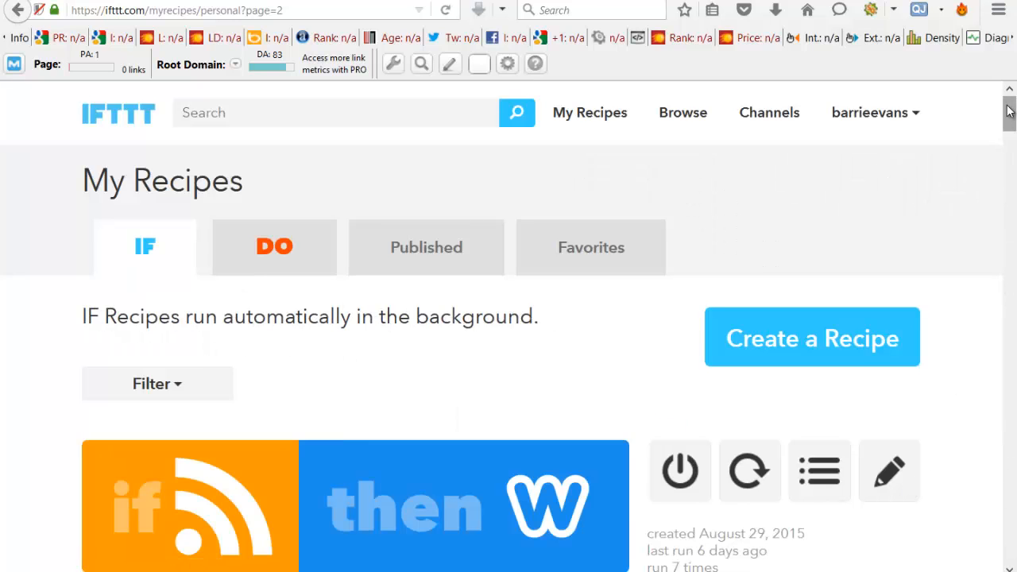
pyautogui.moveTo(1011, 111); pyautogui.dragTo(1009, 172)
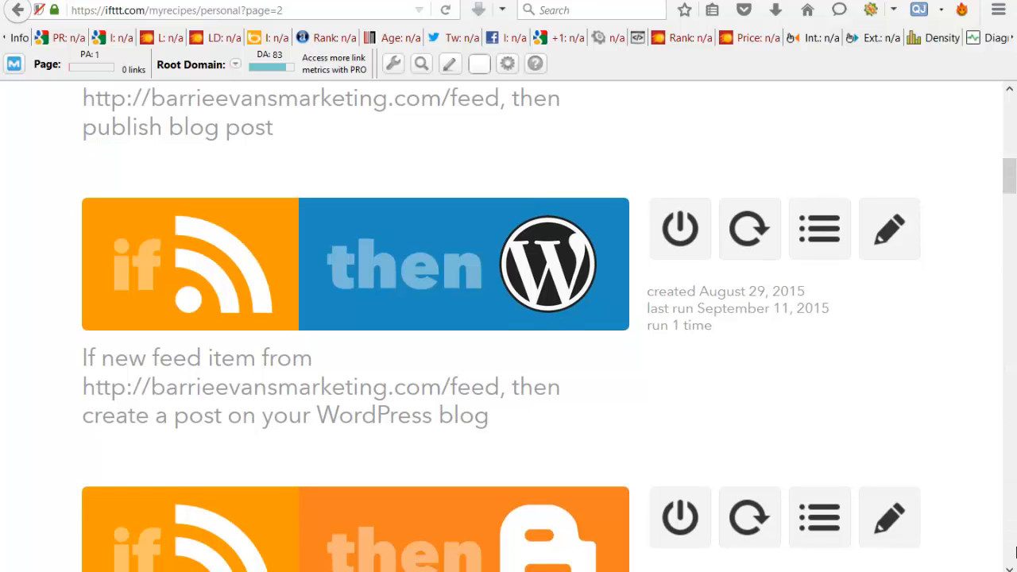
pyautogui.scroll(-5, 508, 326)
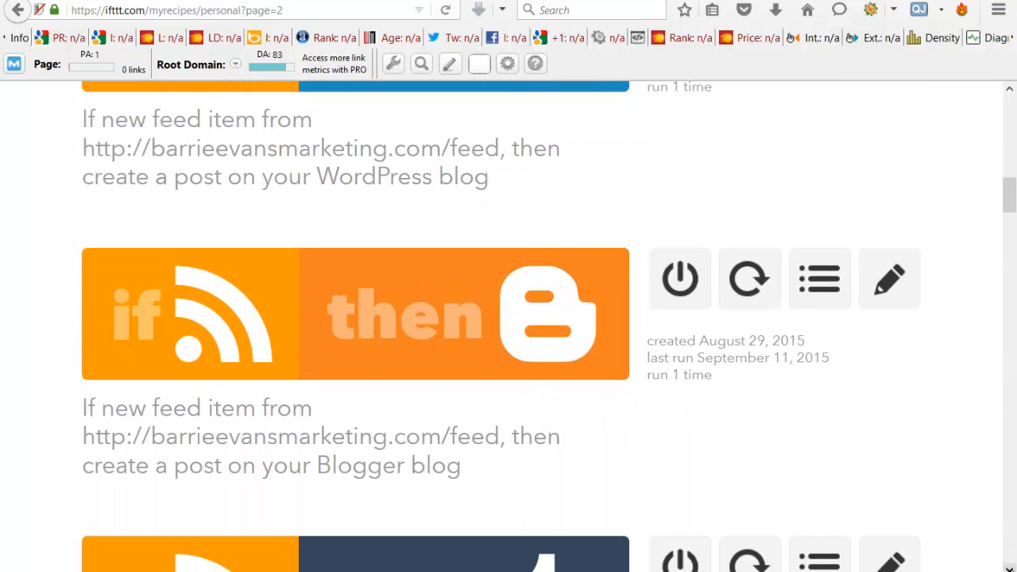
pyautogui.scroll(-8, 509, 326)
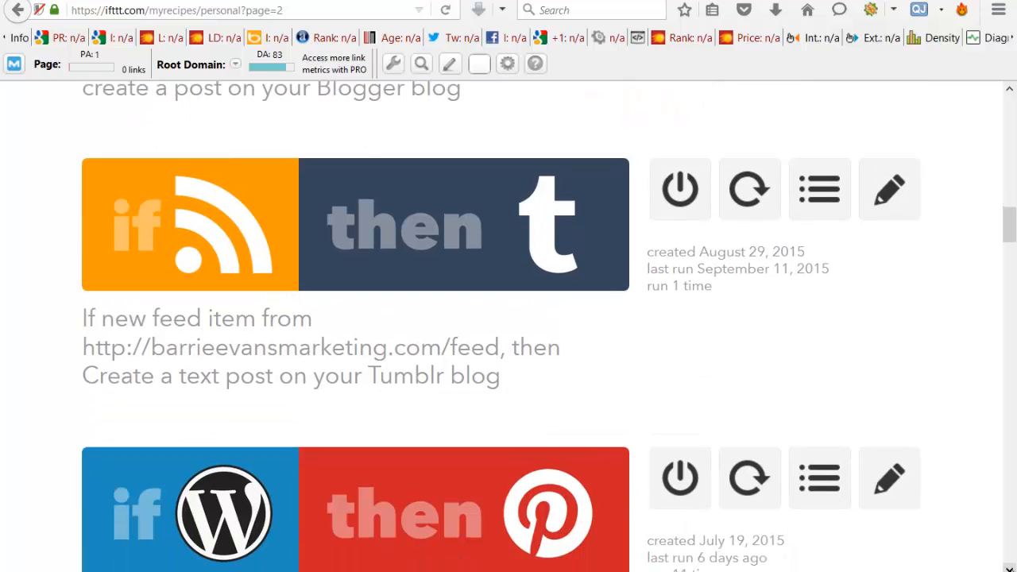
# - Examine the second page's recipes triggered by WordPress, YouTube, Instagram, Tumblr, Facebook, Bitly and Blogger
pyautogui.scroll(-5, 509, 326)
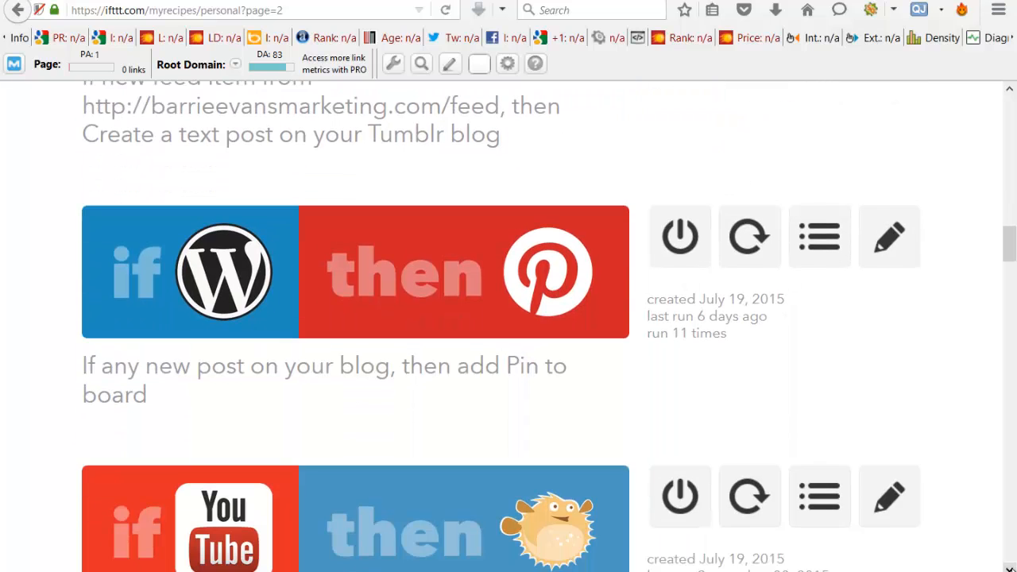
pyautogui.scroll(-6, 509, 325)
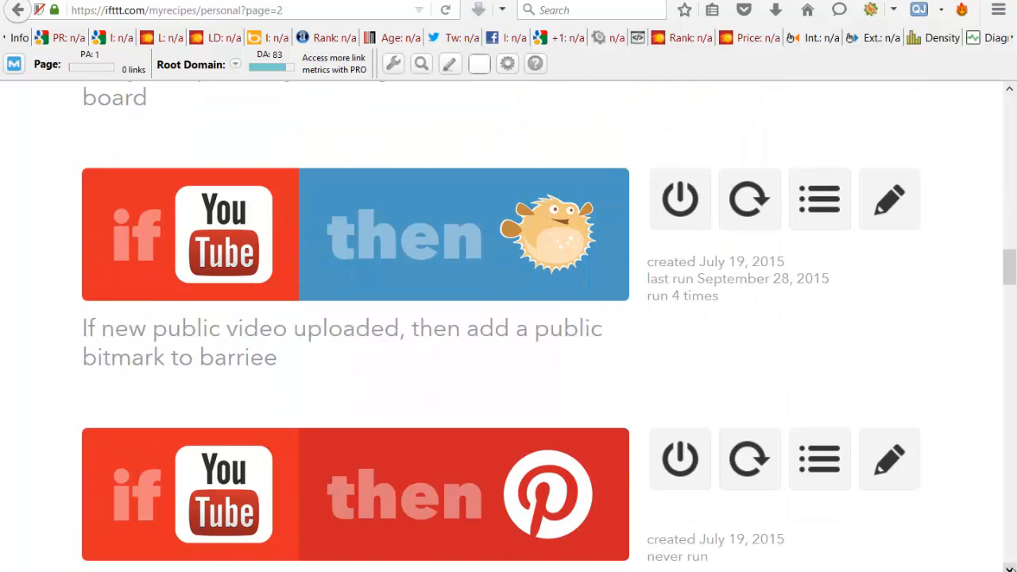
pyautogui.scroll(-3, 508, 326)
pyautogui.scroll(-5, 508, 326)
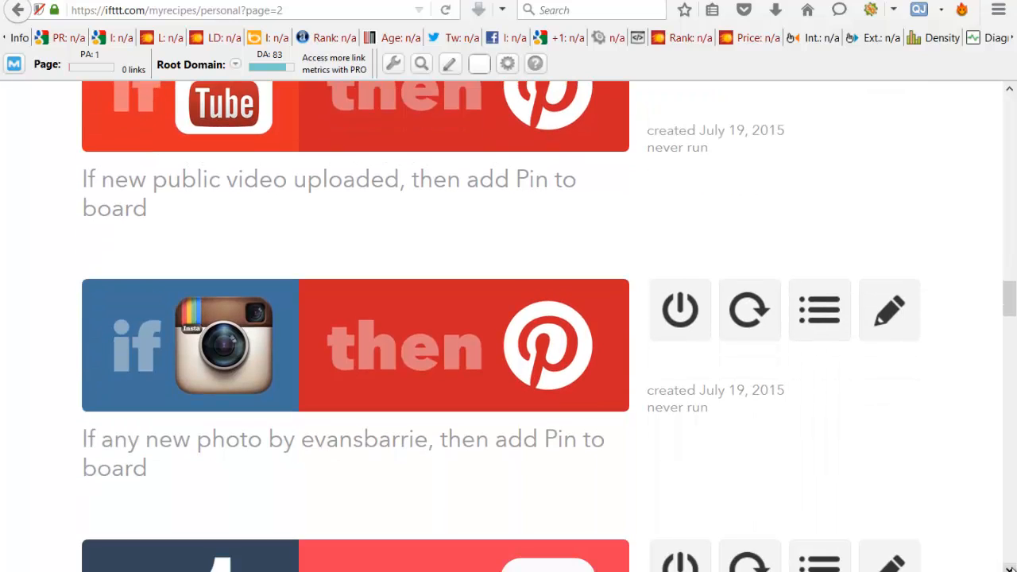
pyautogui.scroll(-6, 508, 325)
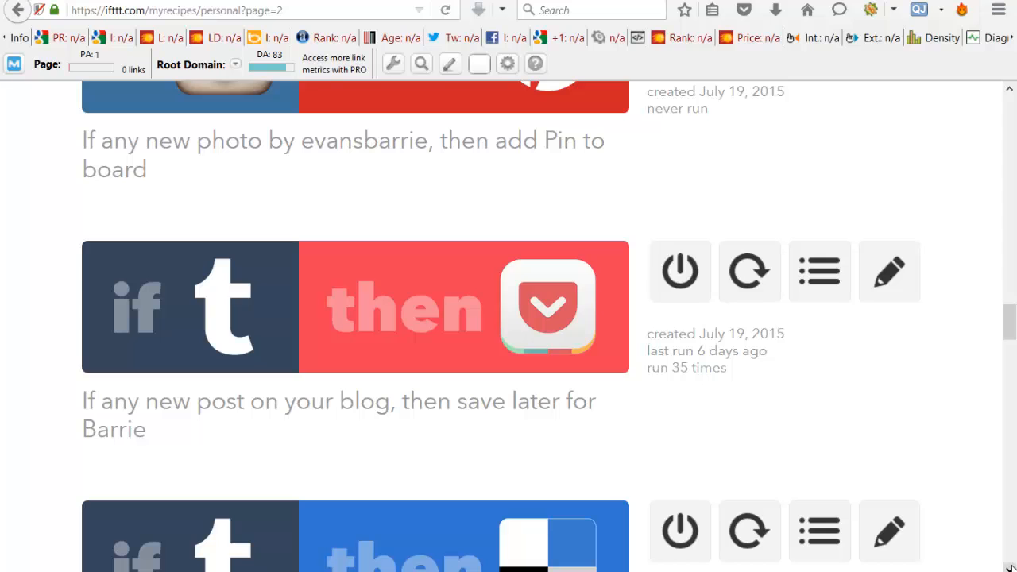
pyautogui.scroll(-5, 548, 326)
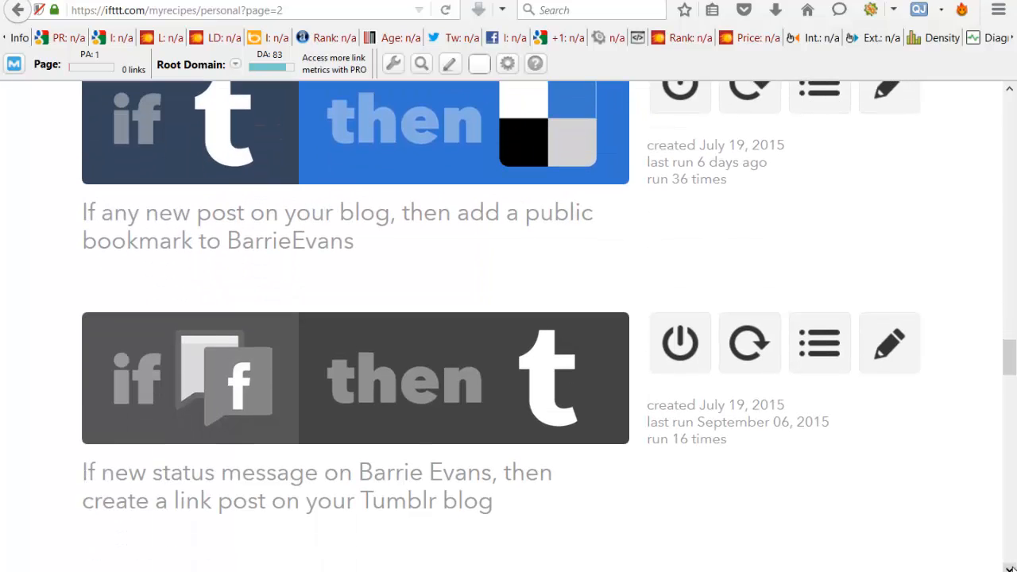
pyautogui.scroll(-5, 549, 326)
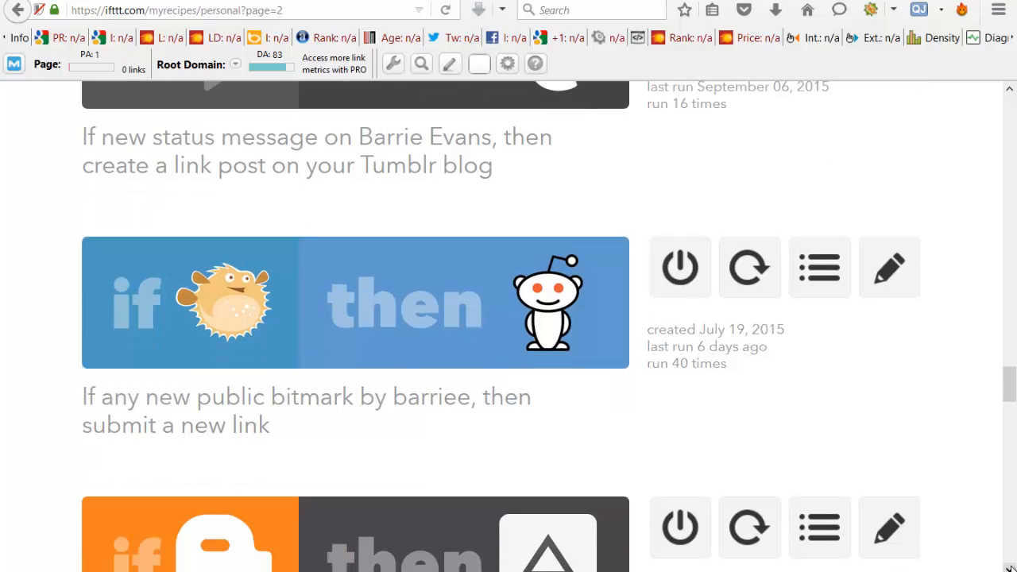
pyautogui.scroll(-5, 548, 326)
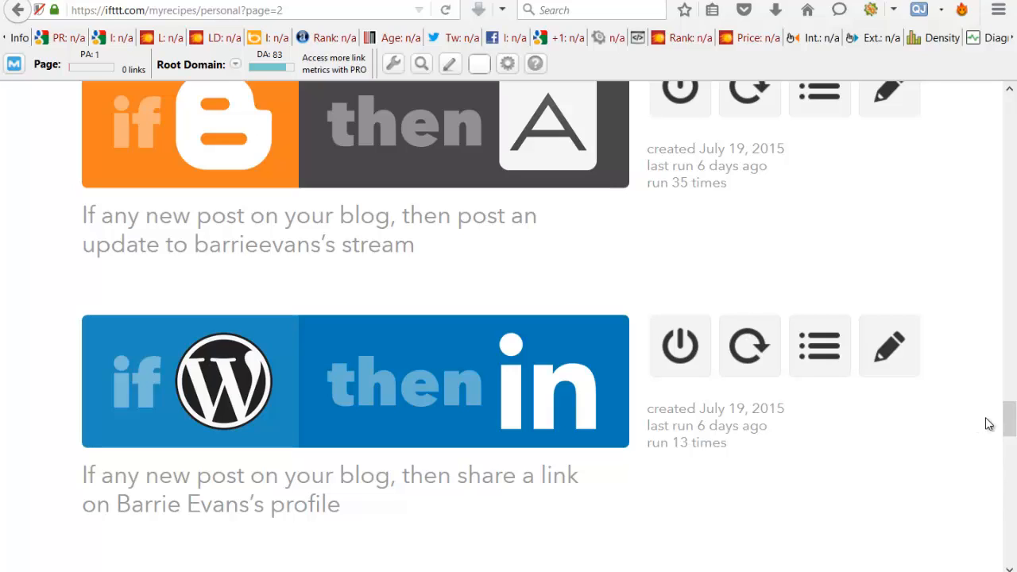
# - Check the last recipes on the second page, including WordPress-to-Reddit, and return to the start of the list
pyautogui.moveTo(1009, 420); pyautogui.dragTo(1011, 547)
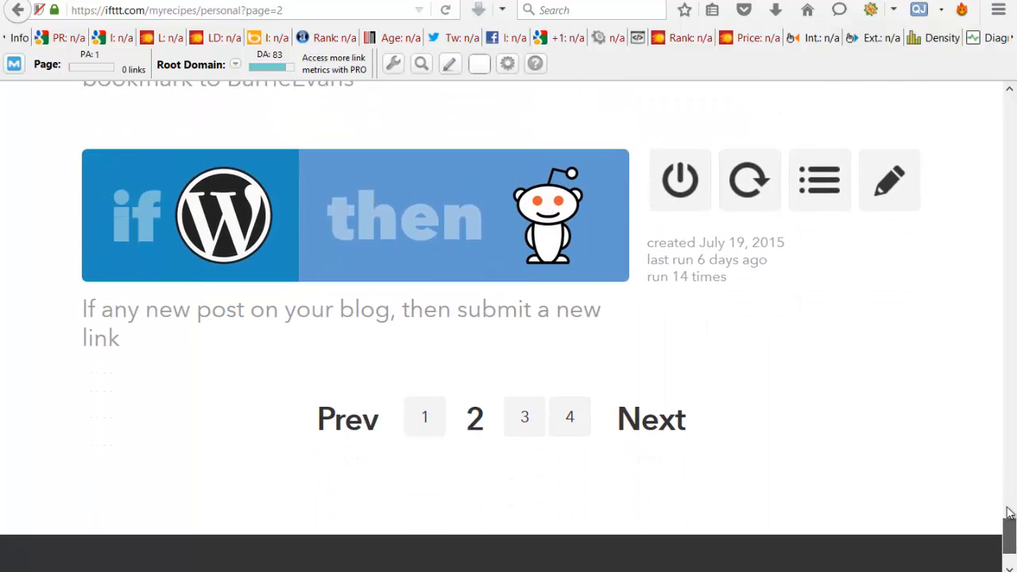
pyautogui.click(1010, 462)
pyautogui.moveTo(1009, 462); pyautogui.dragTo(1002, 129)
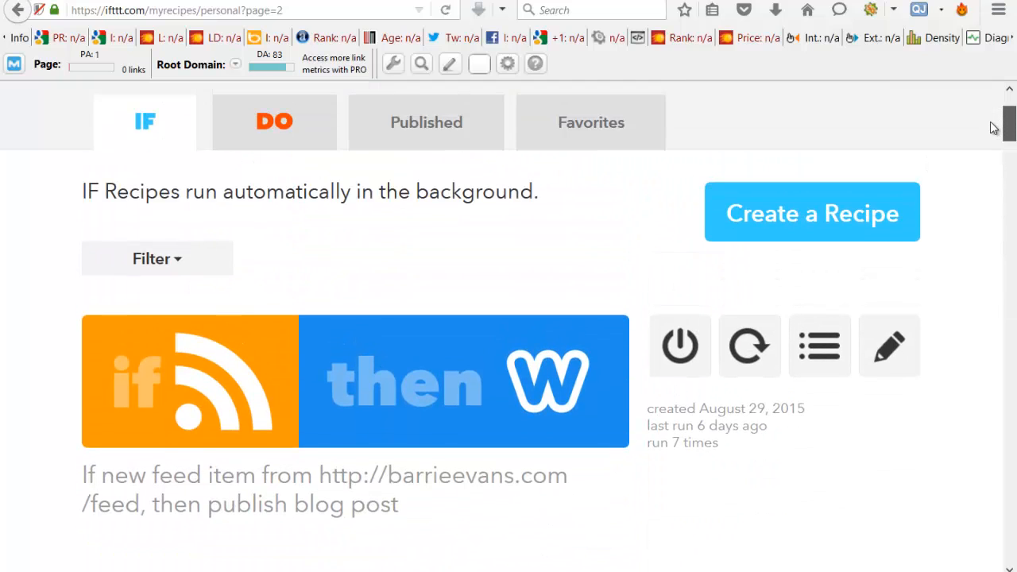
pyautogui.moveTo(993, 128); pyautogui.dragTo(999, 102)
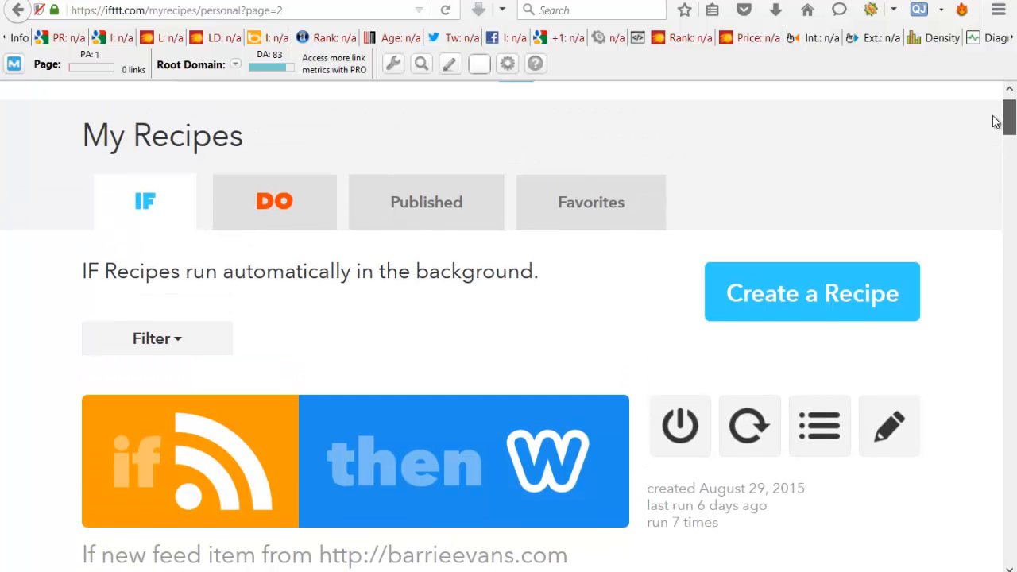